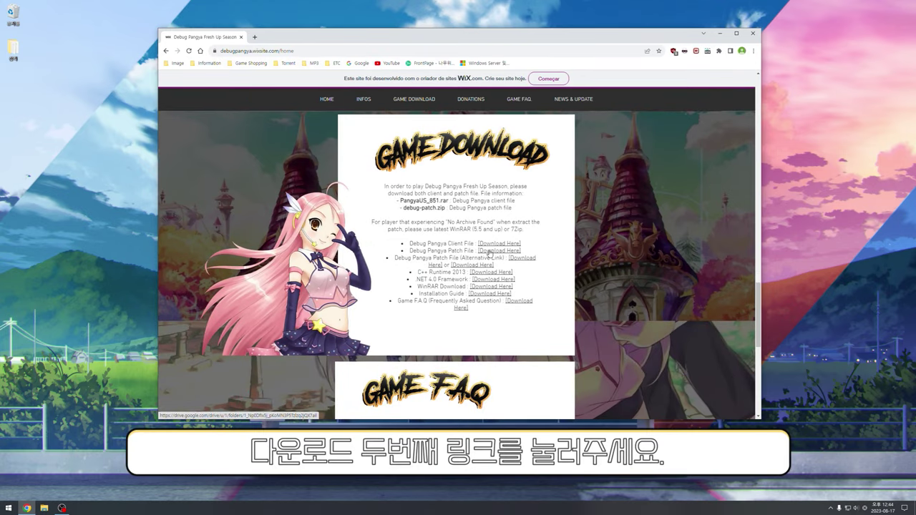
# Open the Debug Pangya Patch File download and look at PangyaUS_851.rar, PANGYADEBUG-REG.zip and debug-patch.zip in the shared folder
pyautogui.click(490, 252)
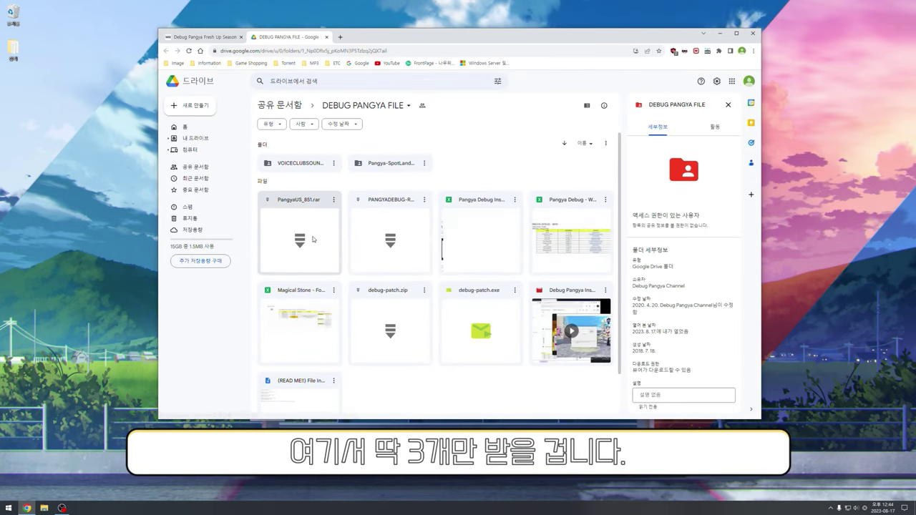
pyautogui.click(305, 247)
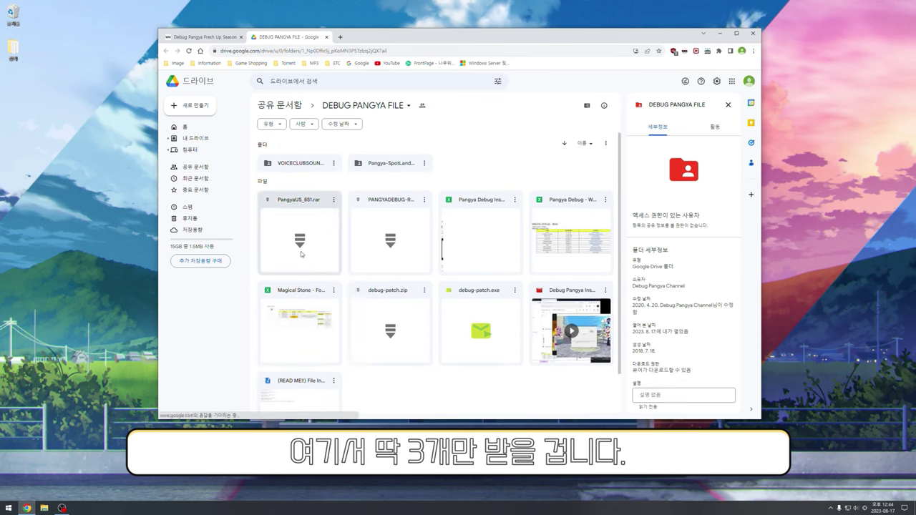
pyautogui.click(358, 251)
pyautogui.click(364, 323)
pyautogui.click(360, 254)
pyautogui.click(301, 243)
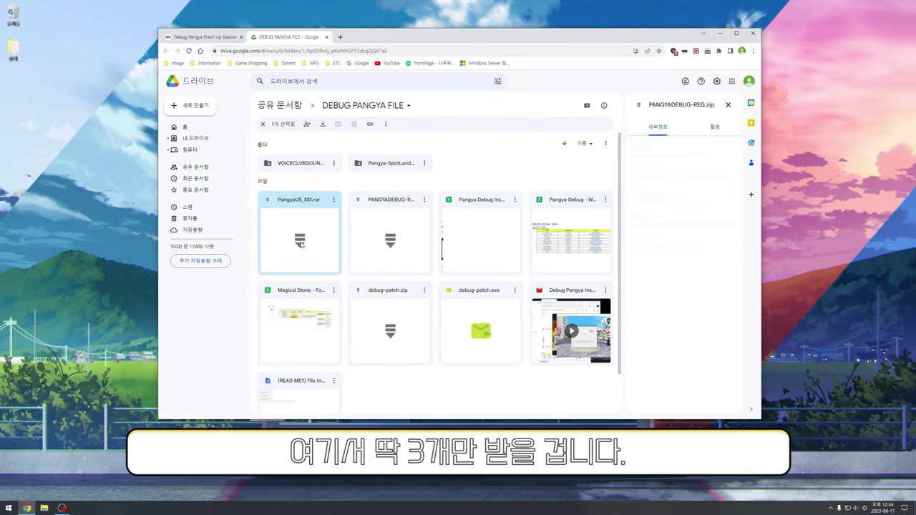
pyautogui.click(362, 247)
pyautogui.click(378, 315)
pyautogui.click(364, 249)
pyautogui.click(315, 252)
pyautogui.click(367, 247)
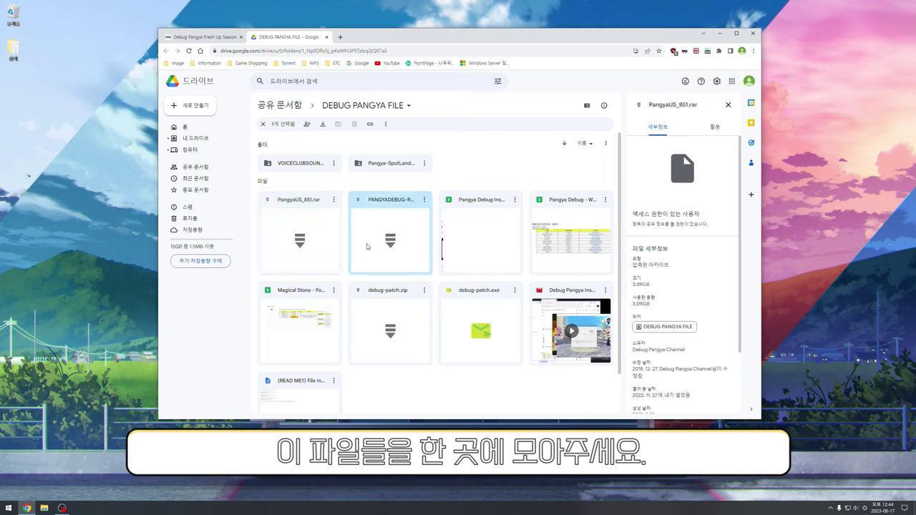
pyautogui.click(368, 319)
pyautogui.click(379, 236)
pyautogui.click(301, 240)
pyautogui.click(380, 236)
pyautogui.click(387, 322)
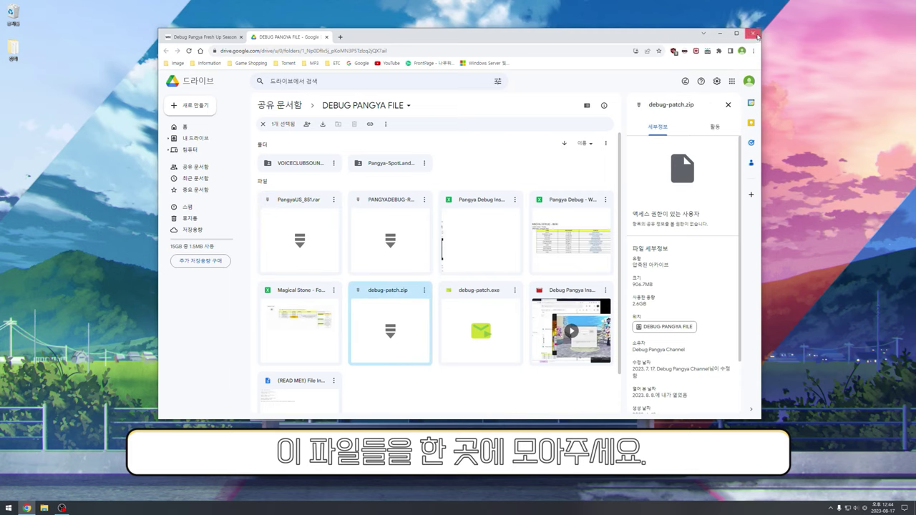
# Close the browser and open local disk D: in File Explorer
pyautogui.click(755, 34)
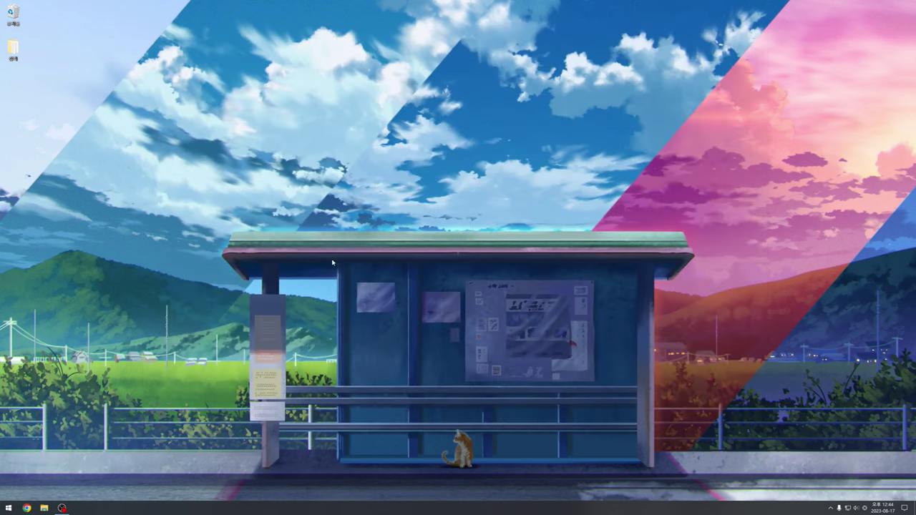
pyautogui.click(44, 508)
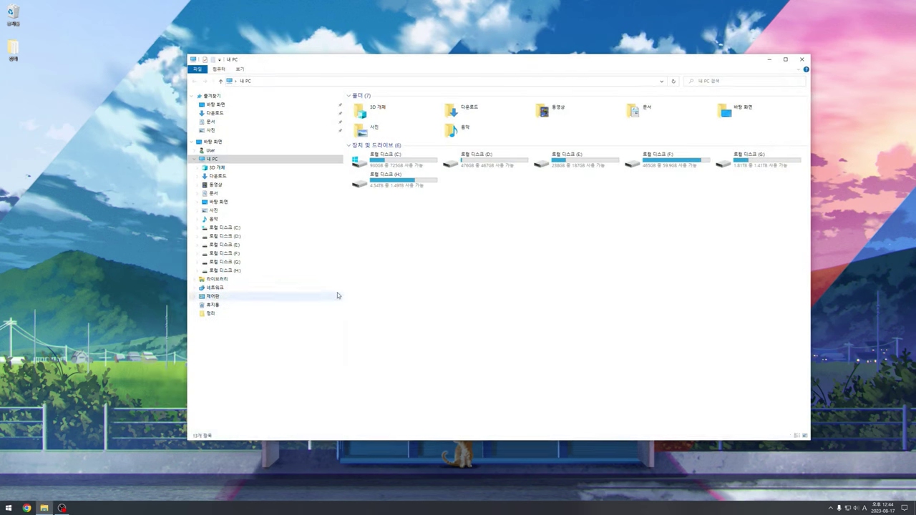
pyautogui.doubleClick(495, 163)
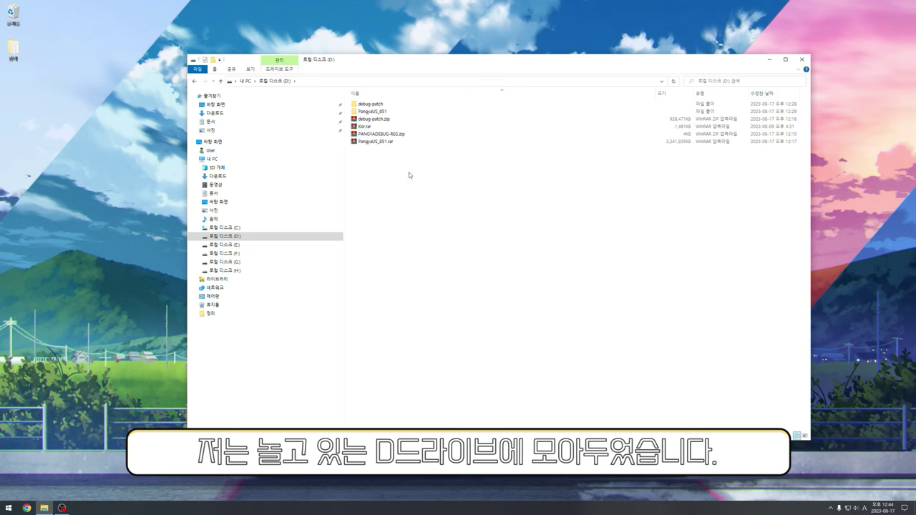
# Delete the existing debug-patch and PangyaUS_851 folders from drive D:
pyautogui.moveTo(410, 174); pyautogui.dragTo(378, 119)
pyautogui.moveTo(592, 181); pyautogui.dragTo(434, 123)
pyautogui.click(379, 111)
pyautogui.click(381, 104)
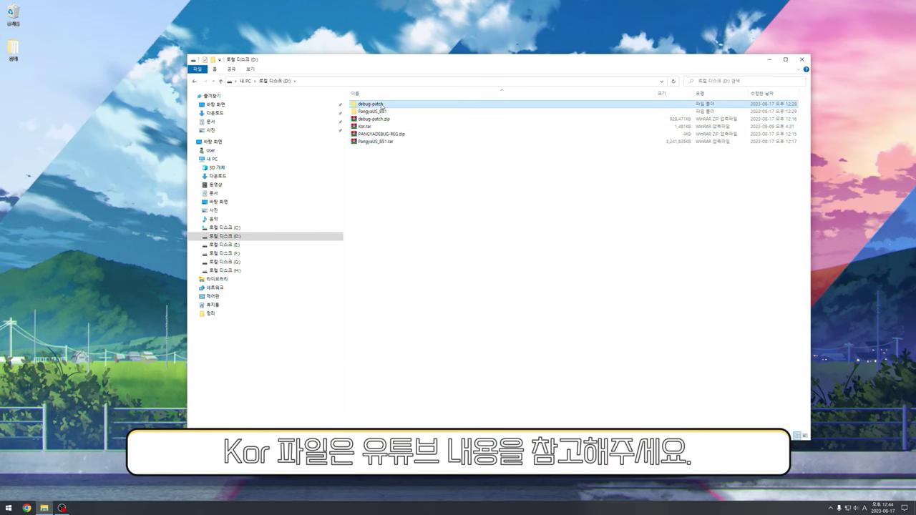
pyautogui.keyDown('shift'); pyautogui.click(379, 112); pyautogui.keyUp('shift')
pyautogui.rightClick(381, 110)
pyautogui.click(462, 229)
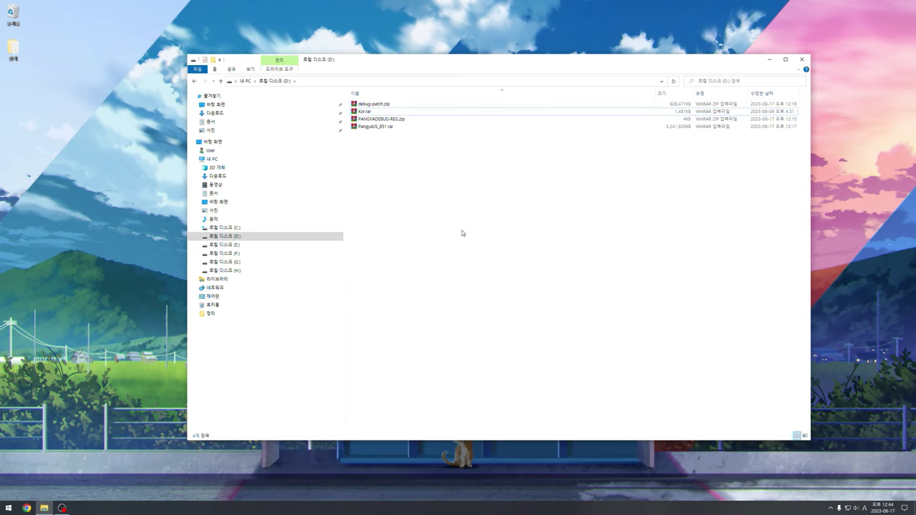
# Extract PangyaUS_851.rar directly onto drive D: and debug-patch.zip into its own debug-patch folder
pyautogui.rightClick(379, 127)
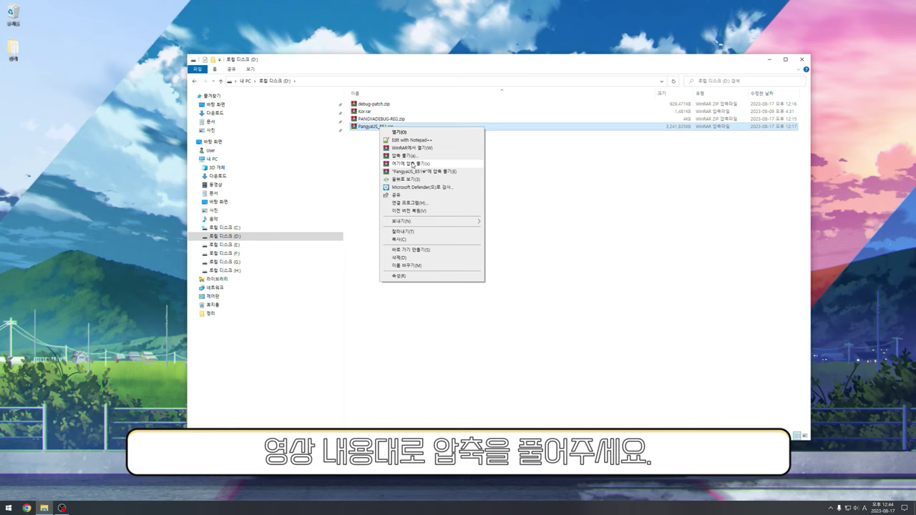
pyautogui.click(412, 164)
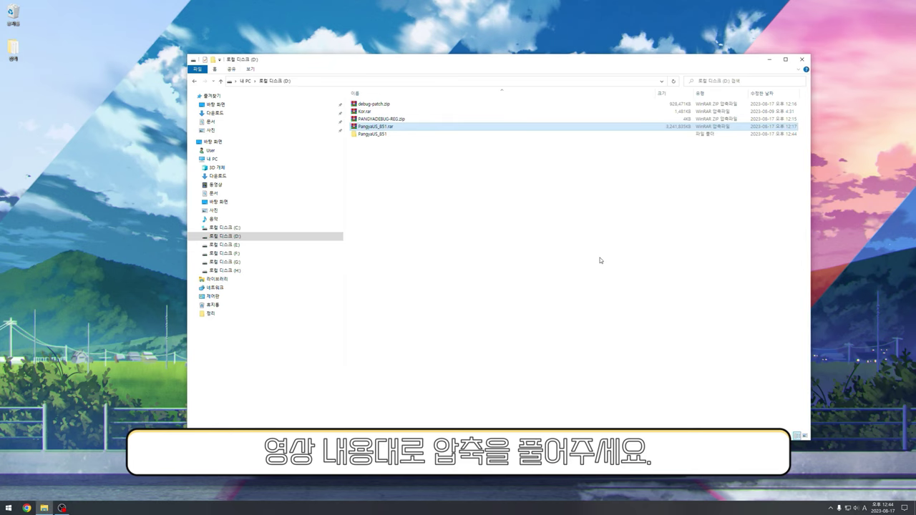
pyautogui.click(368, 105)
pyautogui.rightClick(369, 110)
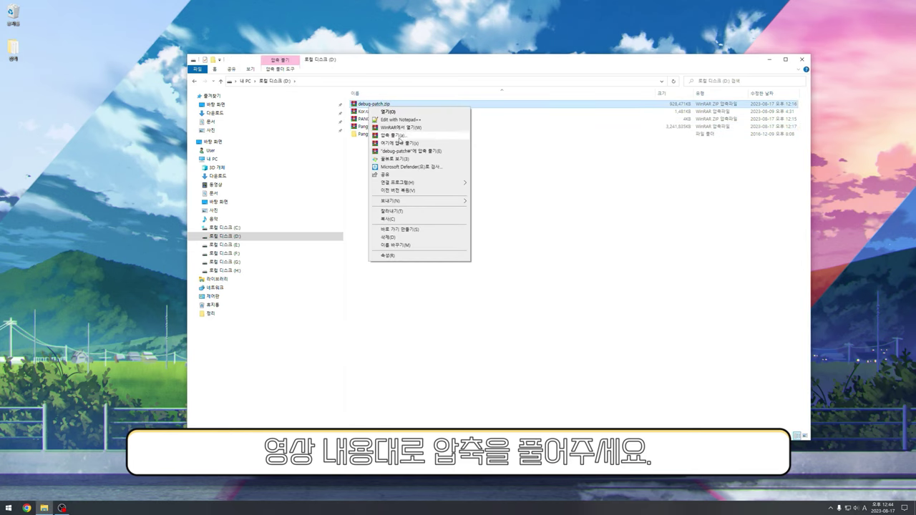
pyautogui.click(408, 152)
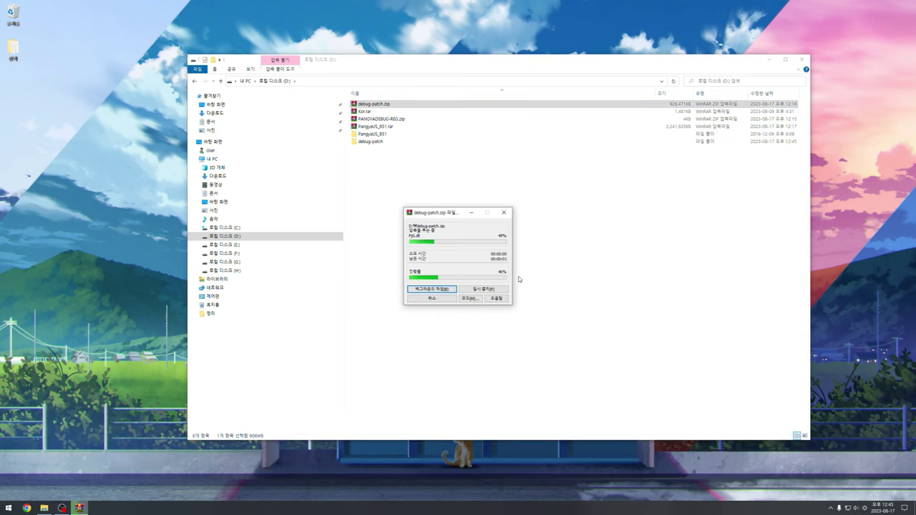
# Move everything in the debug-patch folder into the PangyaUS_851 folder, replacing files with the same names
pyautogui.doubleClick(371, 142)
pyautogui.moveTo(433, 171); pyautogui.dragTo(380, 107)
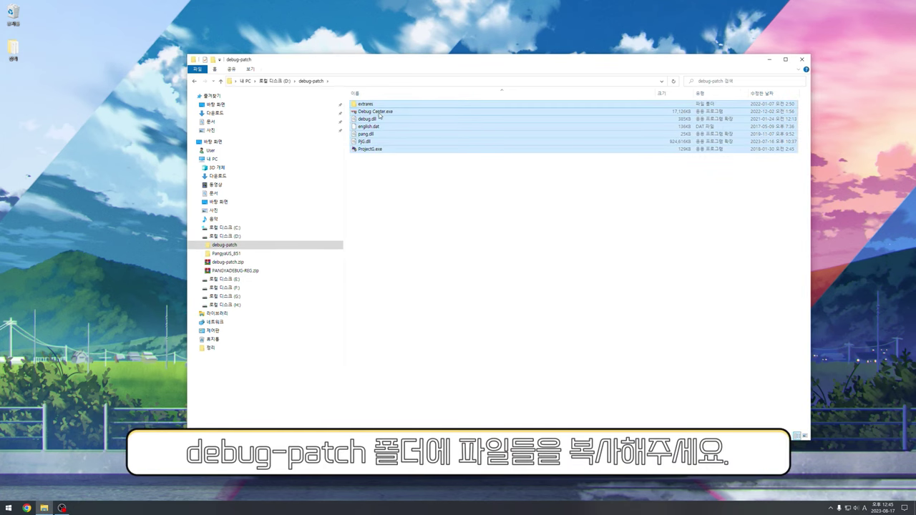
pyautogui.rightClick(405, 132)
pyautogui.click(439, 204)
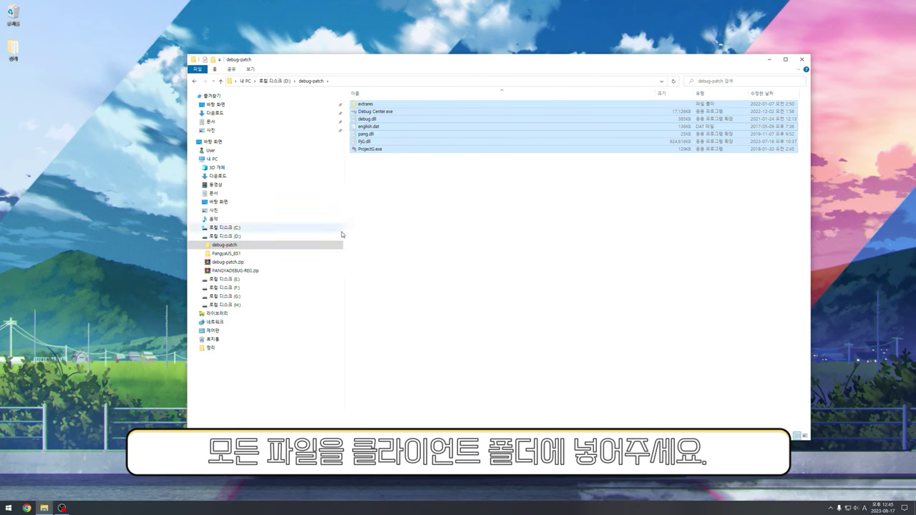
pyautogui.click(295, 252)
pyautogui.rightClick(470, 224)
pyautogui.rightClick(490, 194)
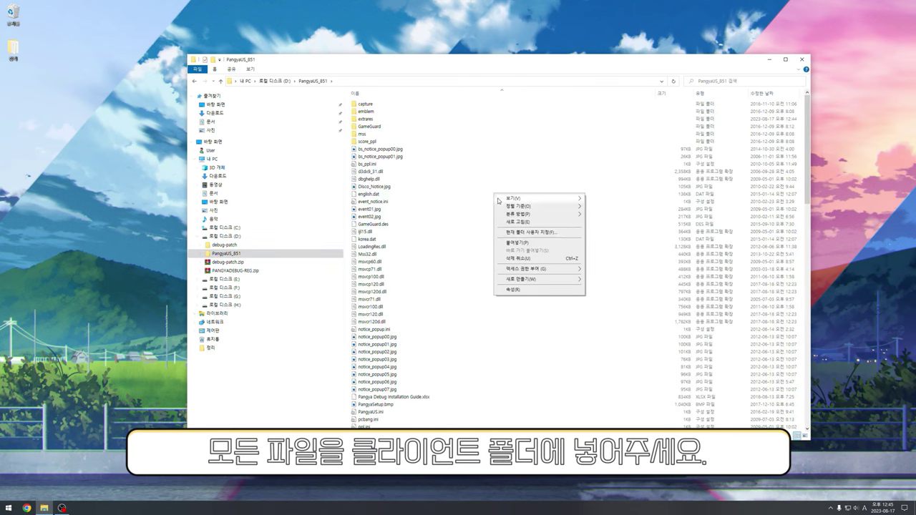
pyautogui.click(508, 243)
pyautogui.click(446, 200)
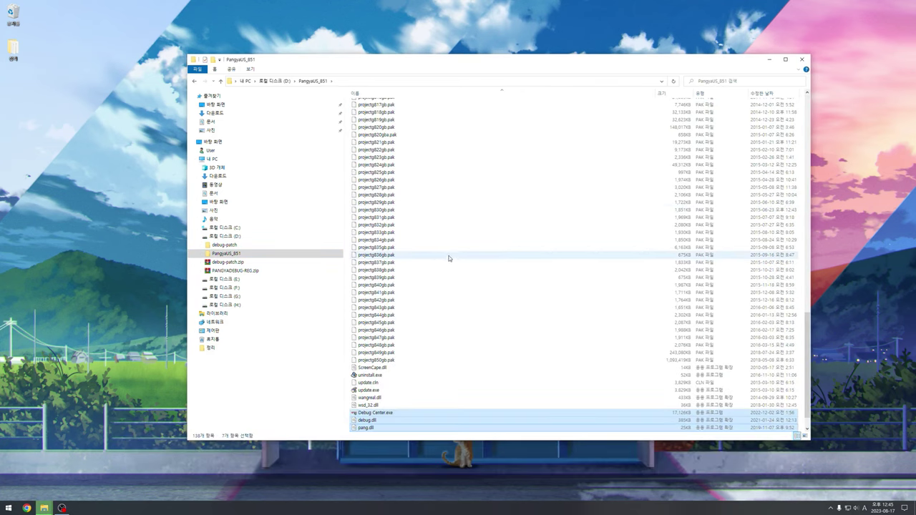
pyautogui.rightClick(466, 255)
pyautogui.click(476, 280)
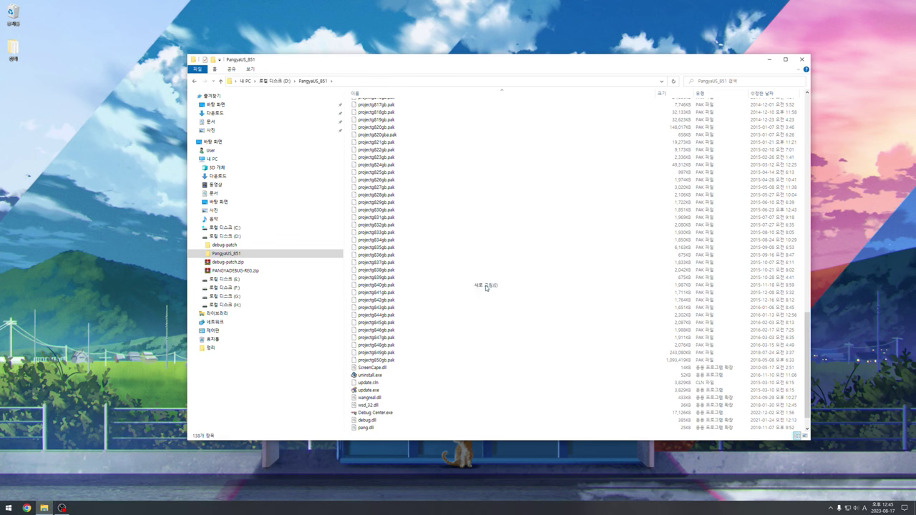
# Extract Kor.rar on drive D: and move its three files into the PangyaUS_851 folder, replacing files with the same names
pyautogui.click(272, 245)
pyautogui.click(272, 236)
pyautogui.doubleClick(365, 126)
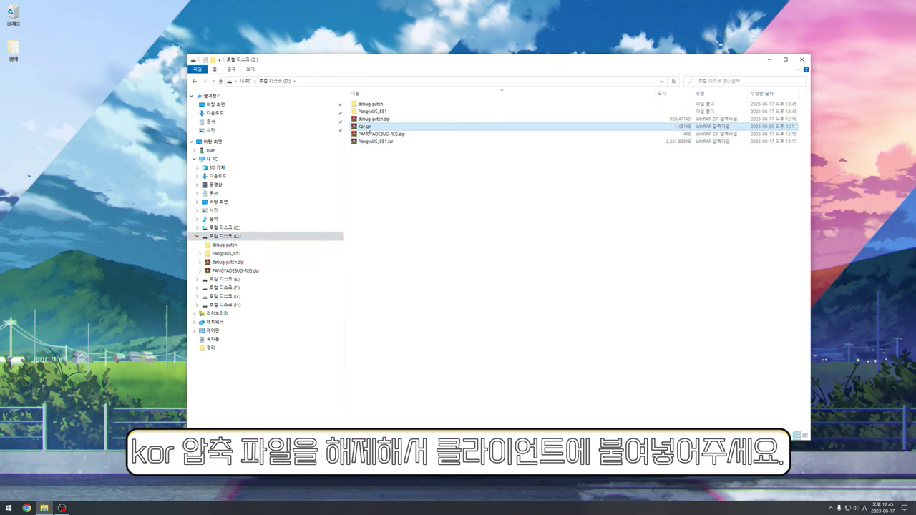
pyautogui.click(247, 16)
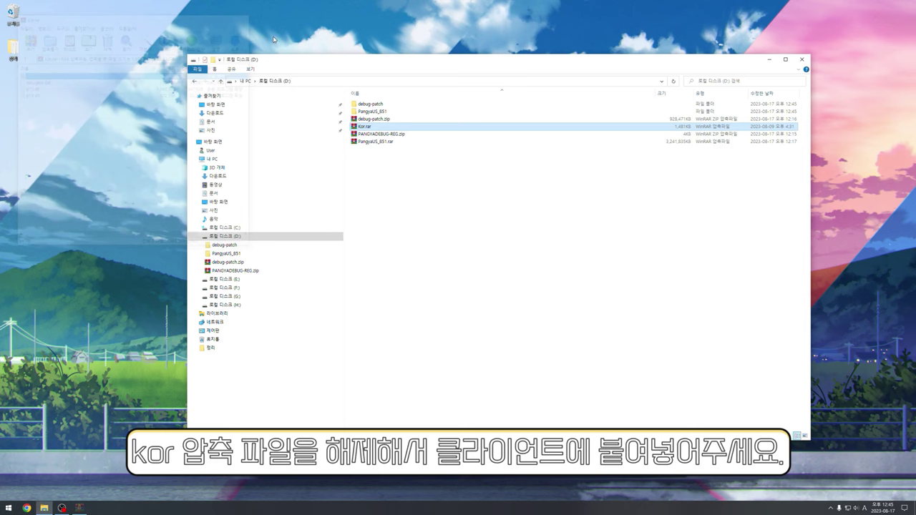
pyautogui.rightClick(387, 126)
pyautogui.click(414, 195)
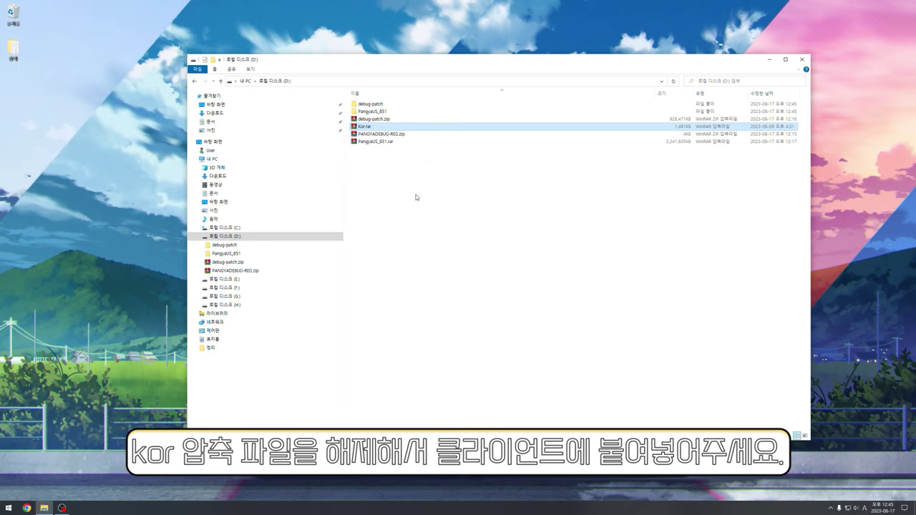
pyautogui.moveTo(416, 197); pyautogui.dragTo(386, 113)
pyautogui.click(433, 198)
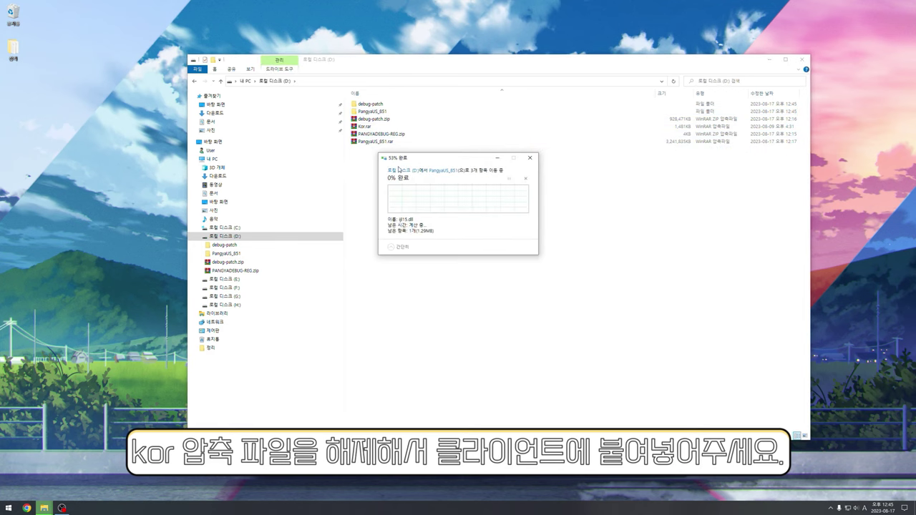
# Extract regproject.reg from the For Win-64 BIT folder of PANGYADEBUG-REG.zip onto drive D:
pyautogui.doubleClick(365, 134)
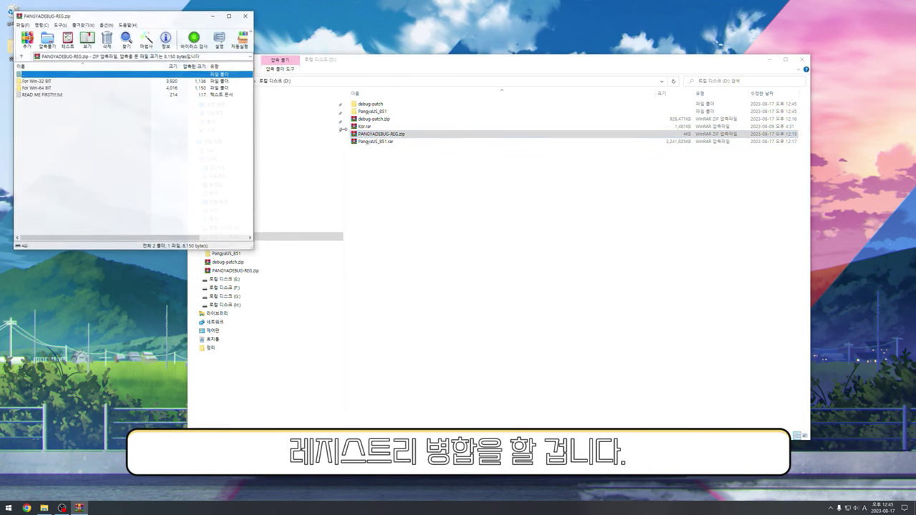
pyautogui.click(41, 83)
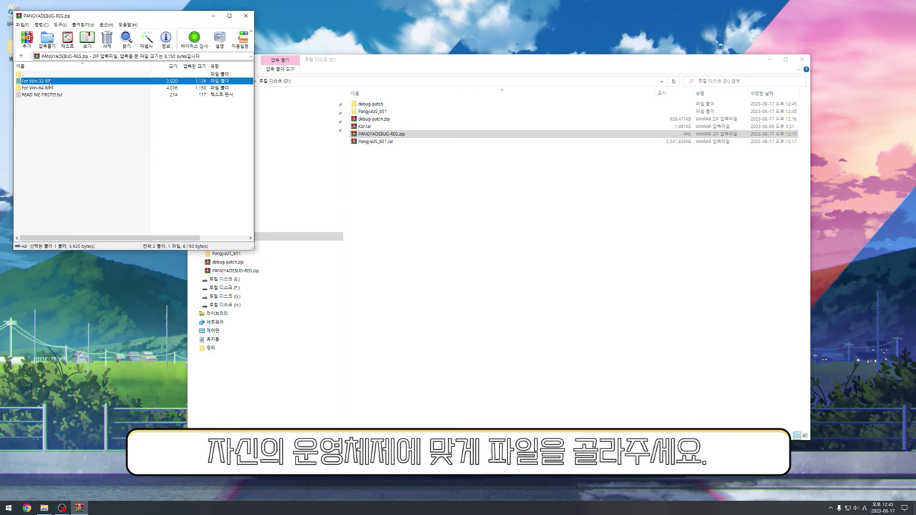
pyautogui.click(53, 90)
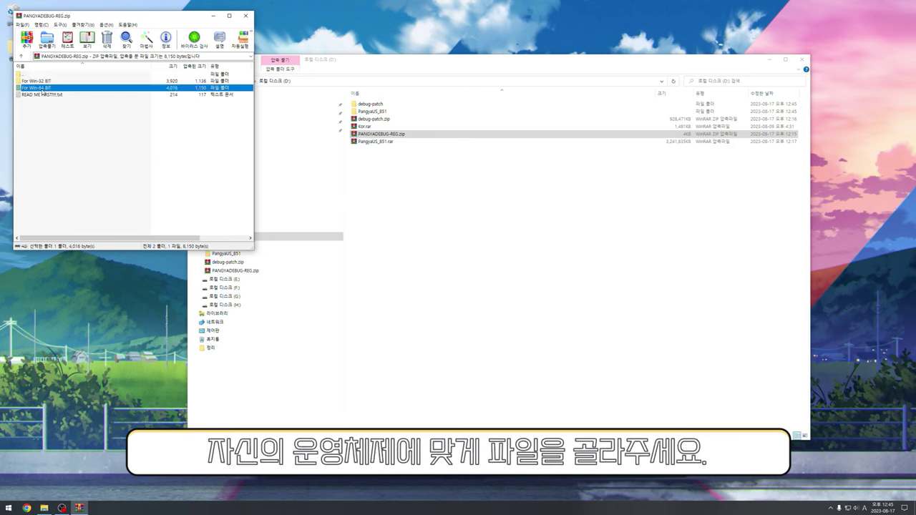
pyautogui.doubleClick(41, 89)
pyautogui.moveTo(37, 82); pyautogui.dragTo(106, 107)
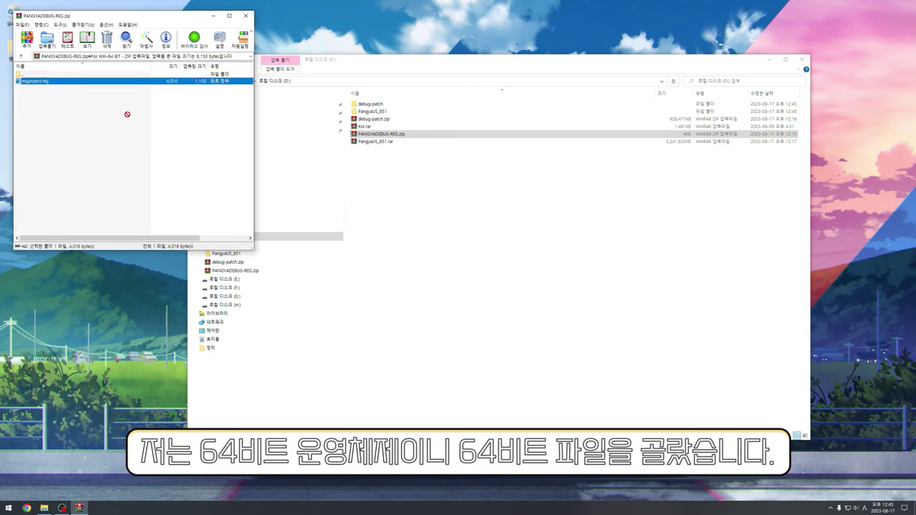
pyautogui.moveTo(447, 219); pyautogui.dragTo(436, 208)
pyautogui.click(246, 15)
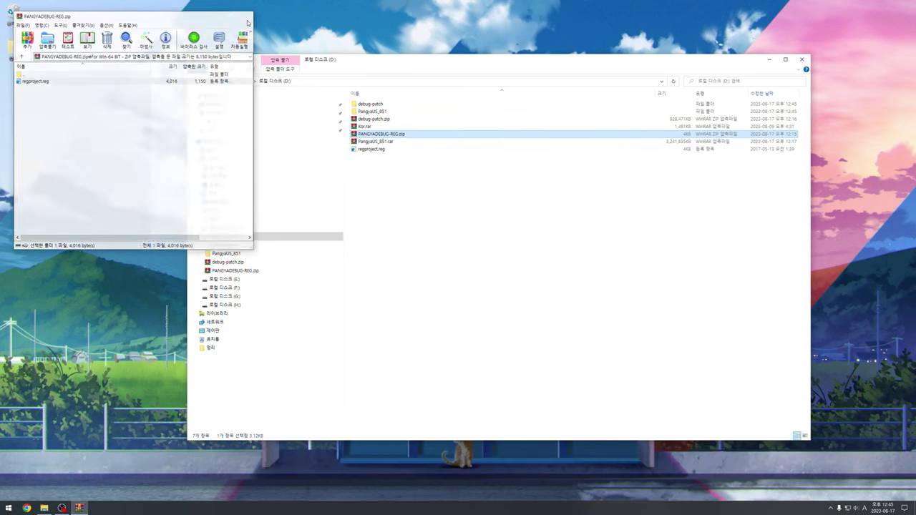
# Open regproject.reg for editing in Notepad and highlight its Install_Dir line
pyautogui.rightClick(375, 150)
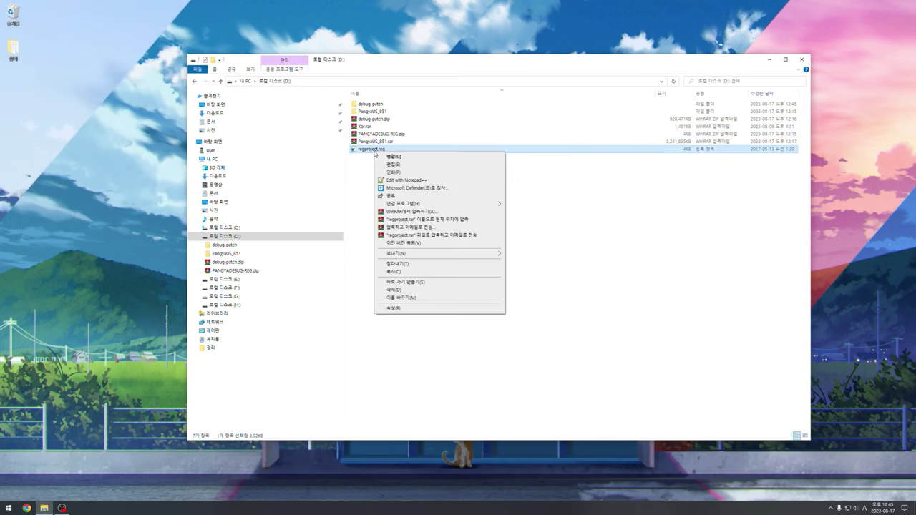
pyautogui.click(402, 165)
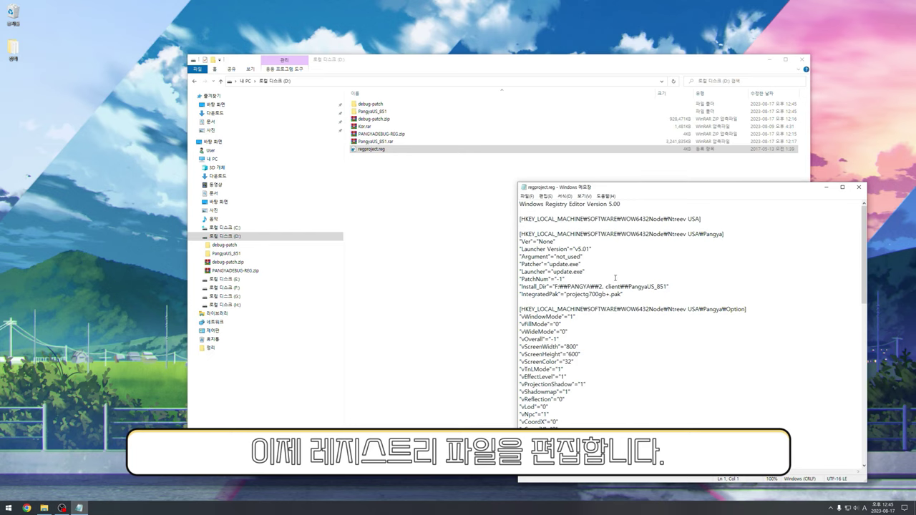
pyautogui.click(555, 287)
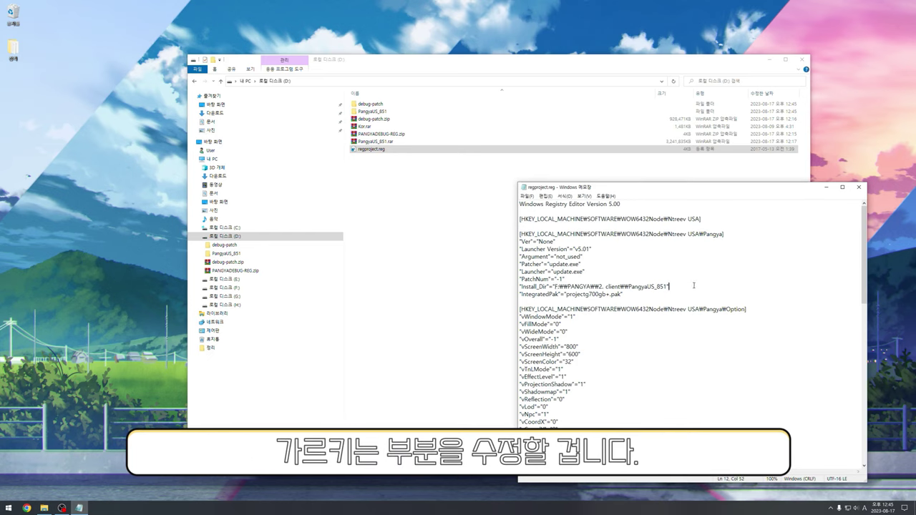
pyautogui.moveTo(694, 286); pyautogui.dragTo(510, 288)
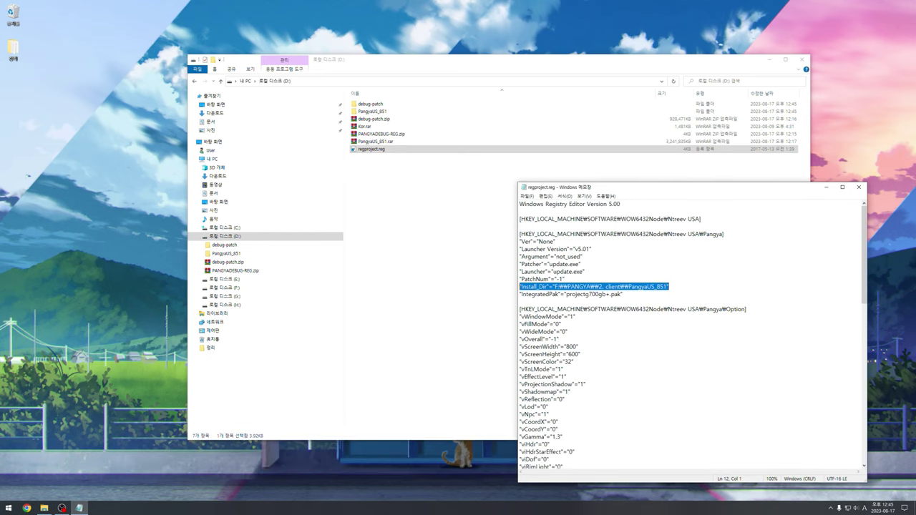
# Open the PangyaUS_851 folder on drive D: and copy its full path
pyautogui.doubleClick(396, 115)
pyautogui.click(387, 82)
pyautogui.hotkey('ctrl', 'c')
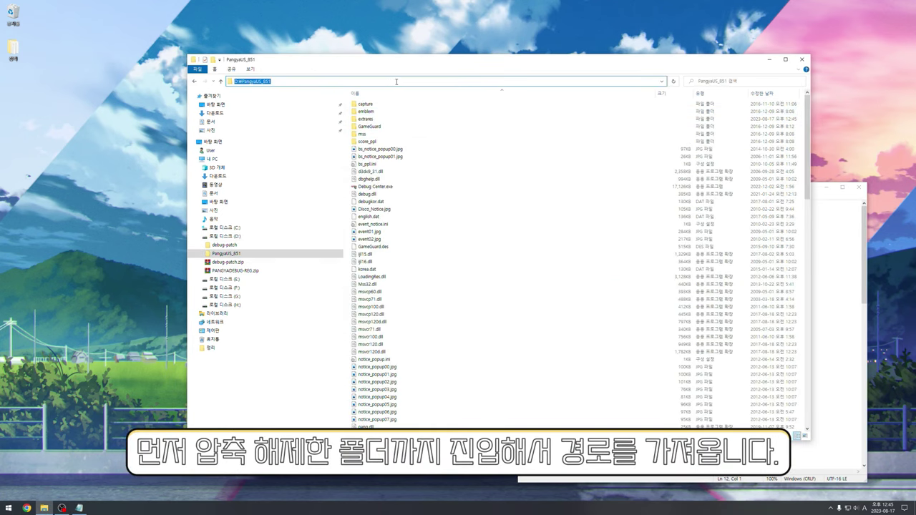
# Replace the Install_Dir value in regproject.reg with D:\\PangyaUS_851, doubling the path separator, and save and close the file
pyautogui.click(821, 268)
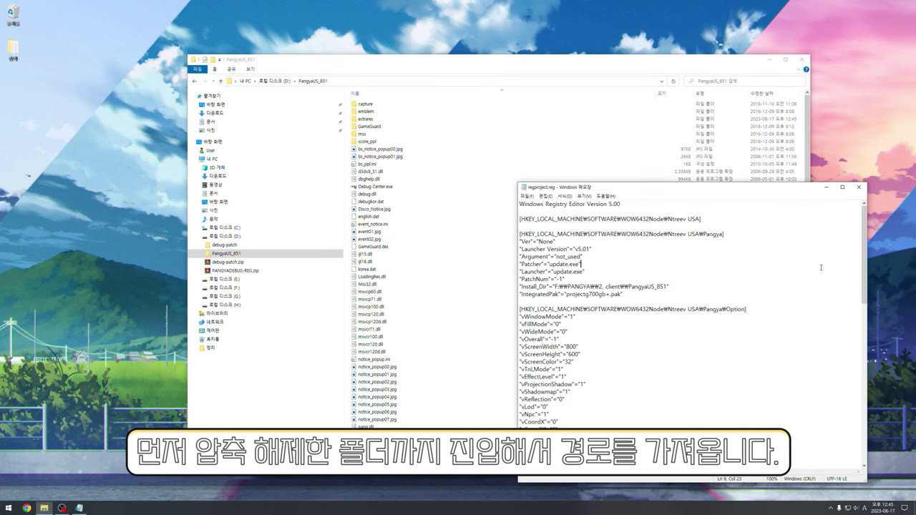
pyautogui.click(666, 286)
pyautogui.keyDown('shift'); pyautogui.click(556, 286); pyautogui.keyUp('shift')
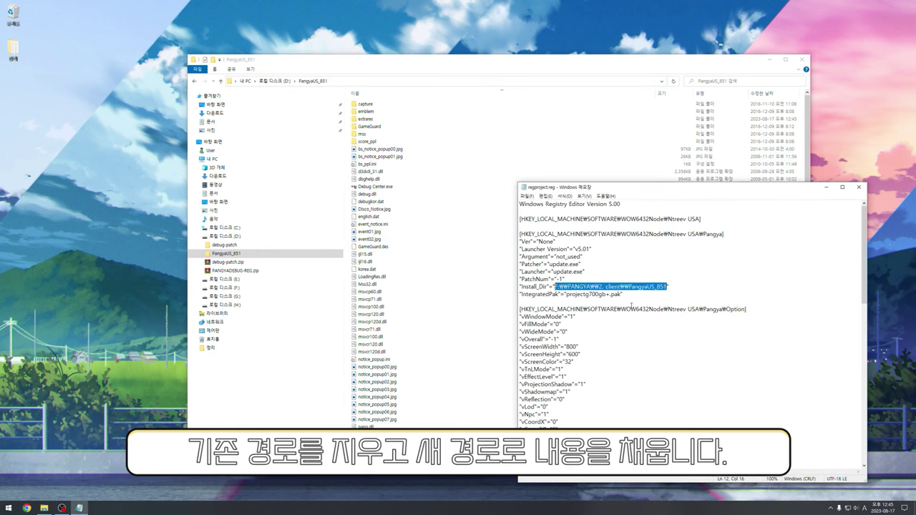
pyautogui.hotkey('ctrl', 'v')
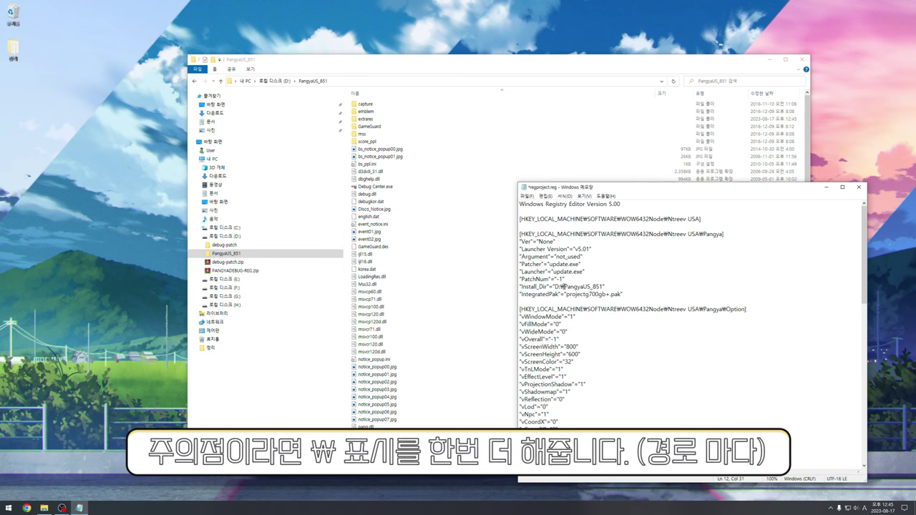
pyautogui.write('\\')
pyautogui.click(527, 196)
pyautogui.click(545, 226)
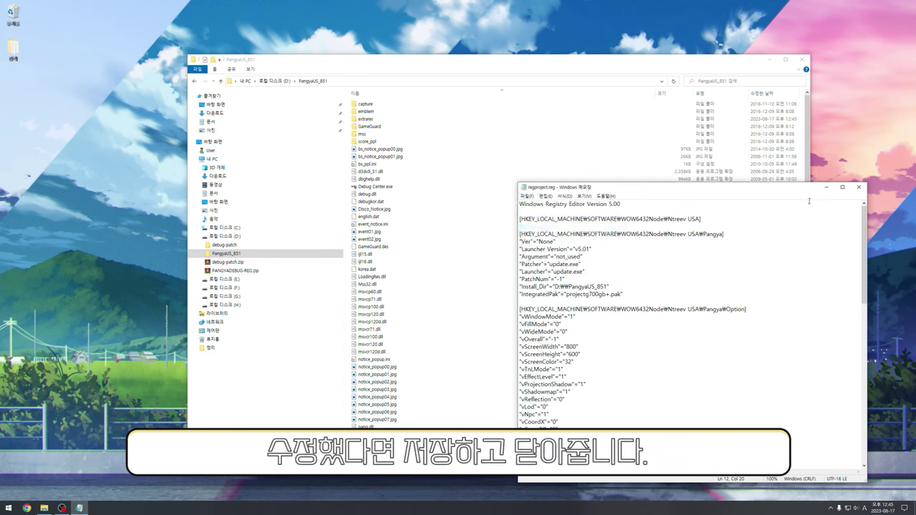
pyautogui.click(859, 187)
# Merge the edited regproject.reg from drive D: into the Windows registry
pyautogui.click(250, 238)
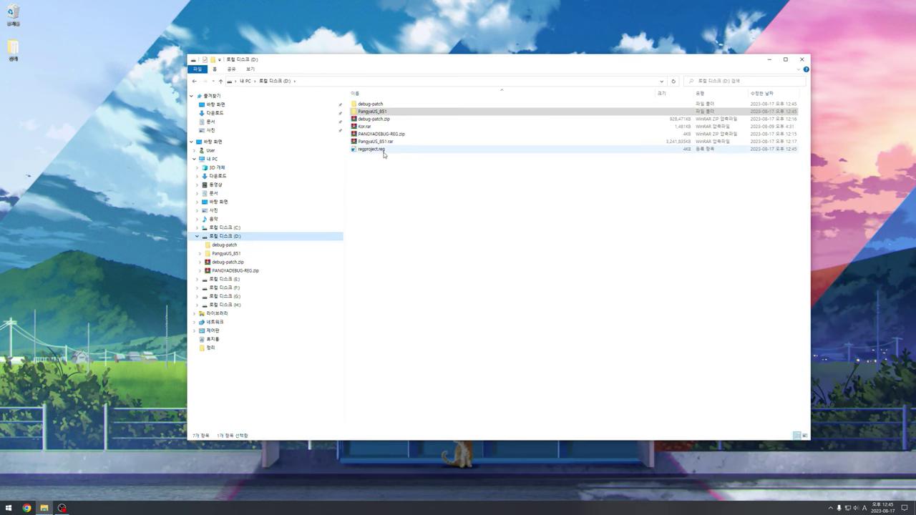
pyautogui.doubleClick(385, 153)
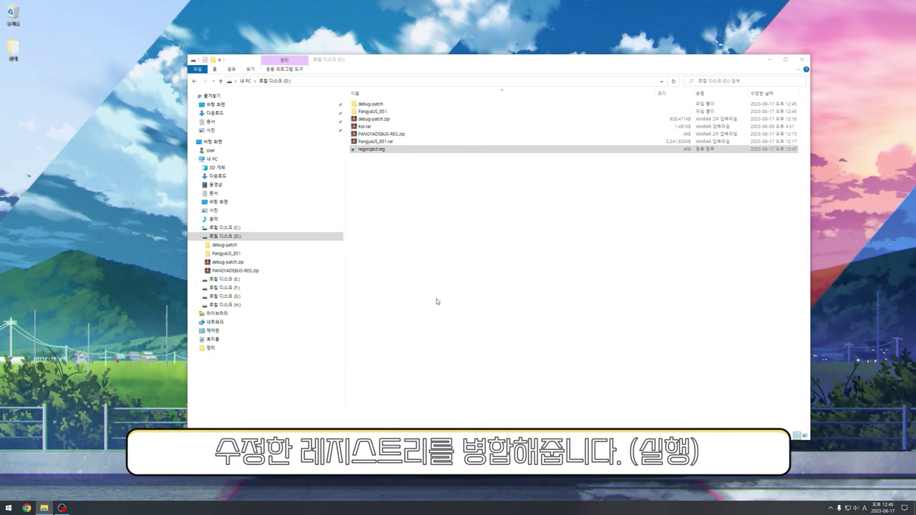
pyautogui.click(504, 263)
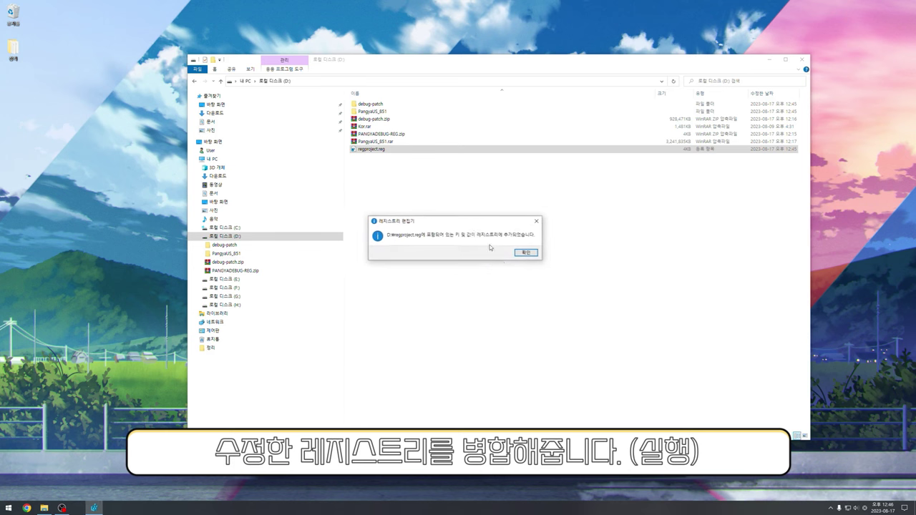
pyautogui.click(526, 252)
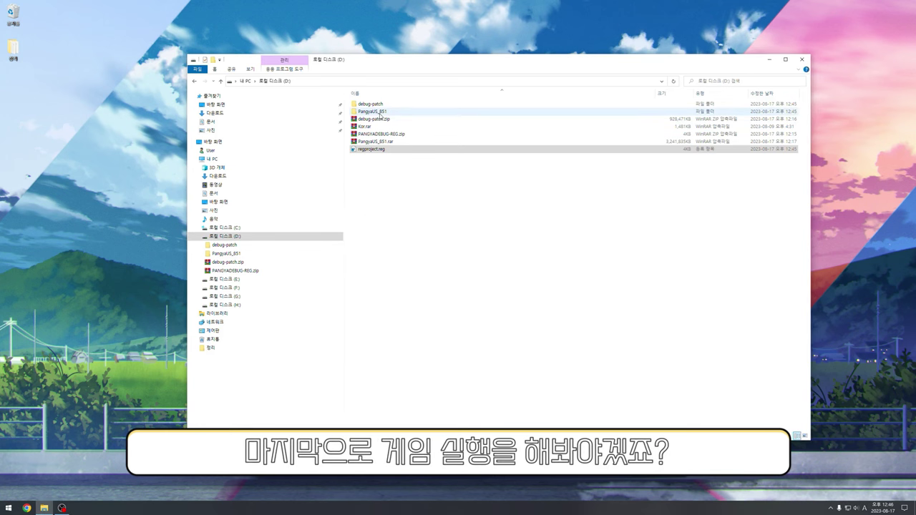
# Run Debug Center.exe from the PangyaUS_851 folder and start the game, dismissing the launcher's login error
pyautogui.doubleClick(372, 112)
pyautogui.click(380, 187)
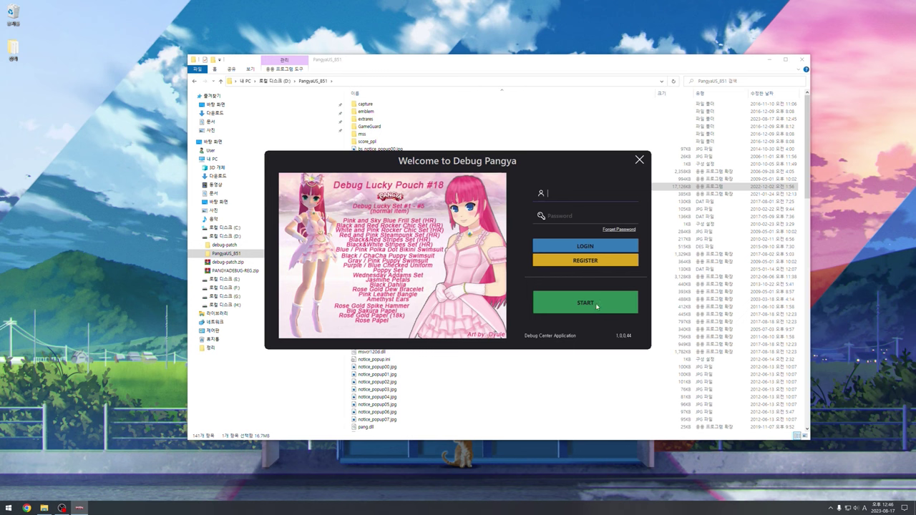
pyautogui.click(597, 304)
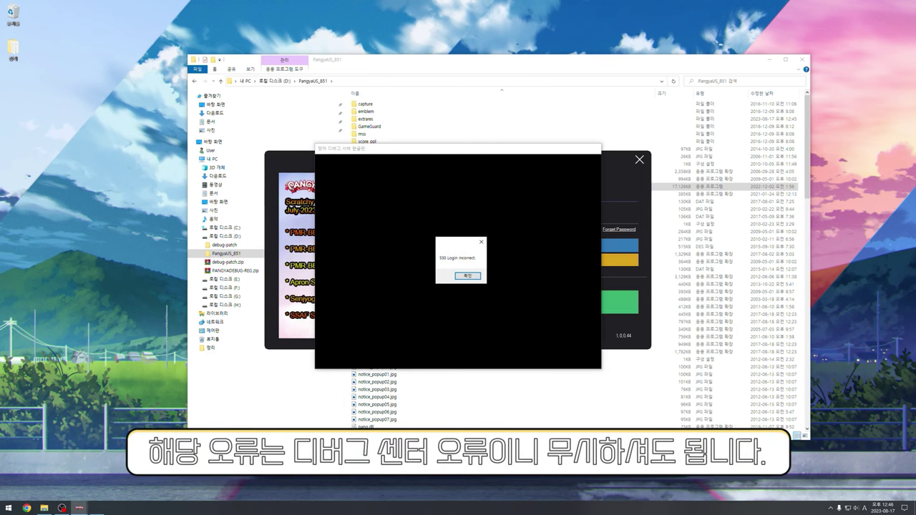
pyautogui.press('Return')
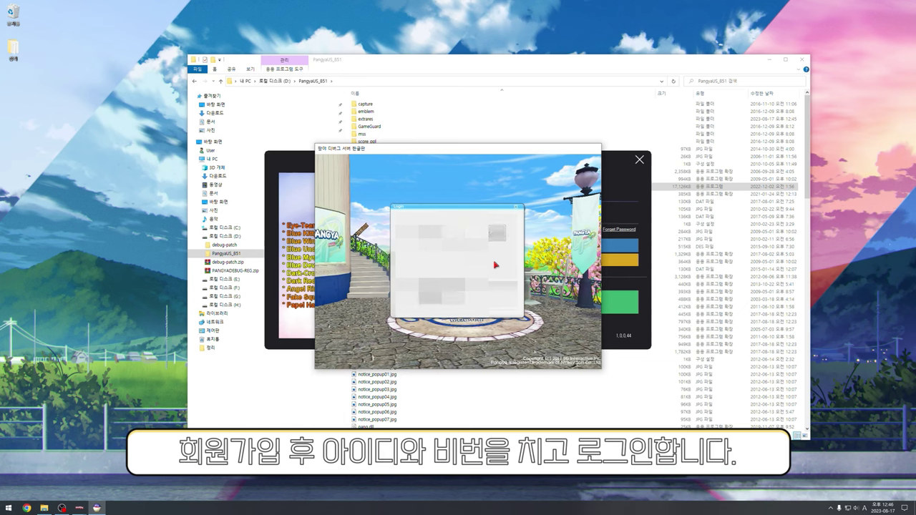
# Log in to the game with the account credentials and join a channel on the first listed server
pyautogui.press('Return')
pyautogui.click(432, 223)
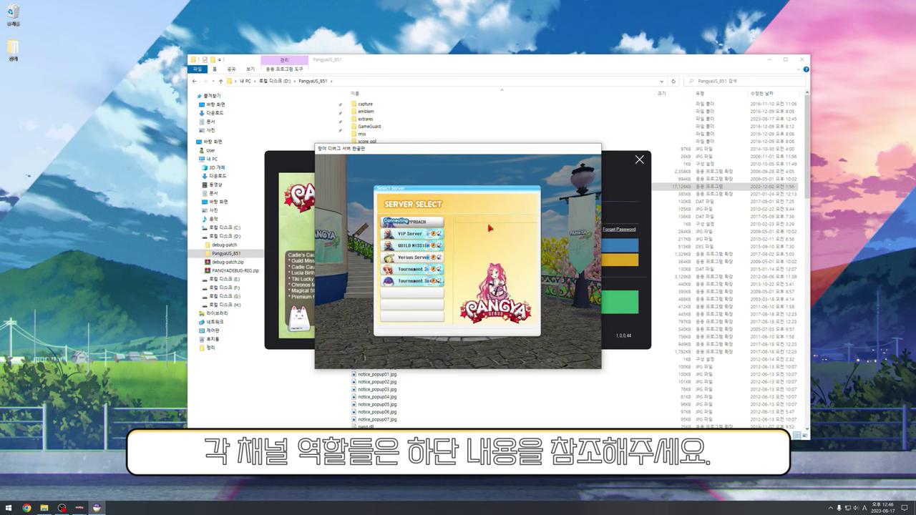
pyautogui.click(516, 241)
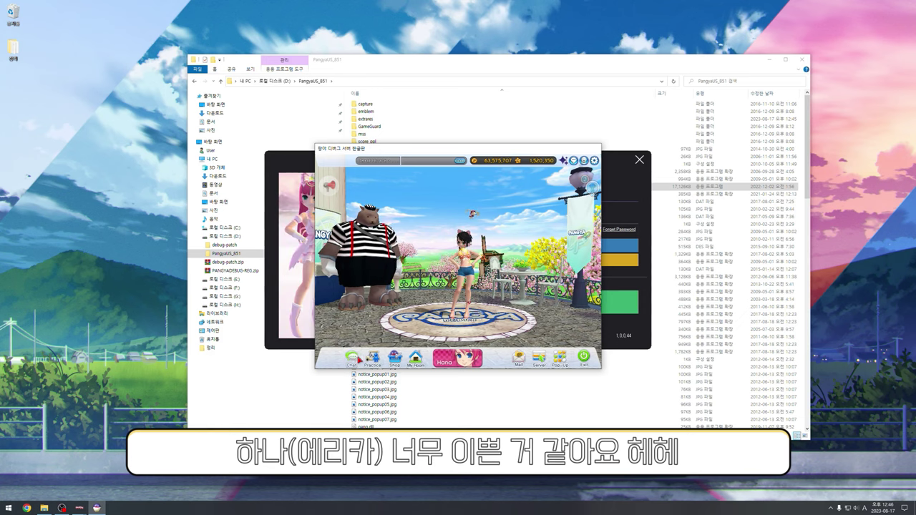
# Open the Chat Room lobby and test Korean chat by sending two Hangul messages and entering "(놀람)(" as another
pyautogui.click(353, 356)
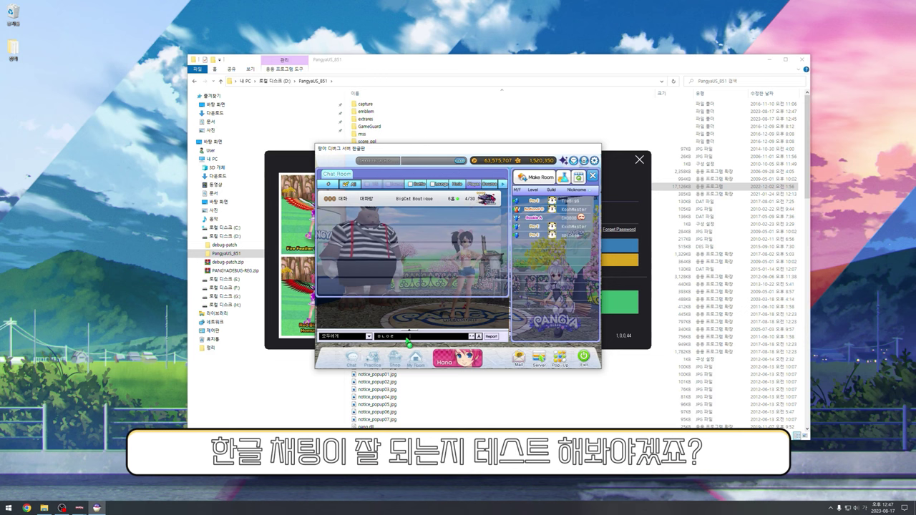
pyautogui.press('Return')
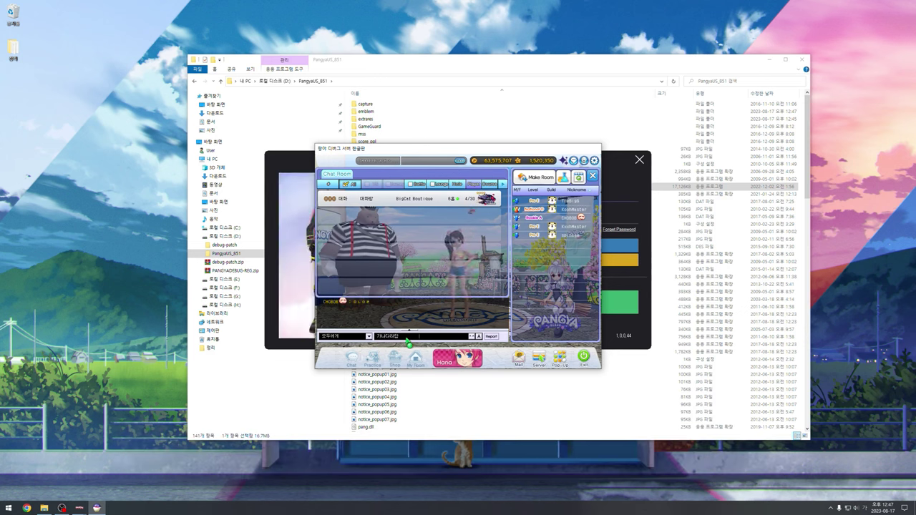
pyautogui.press('Return')
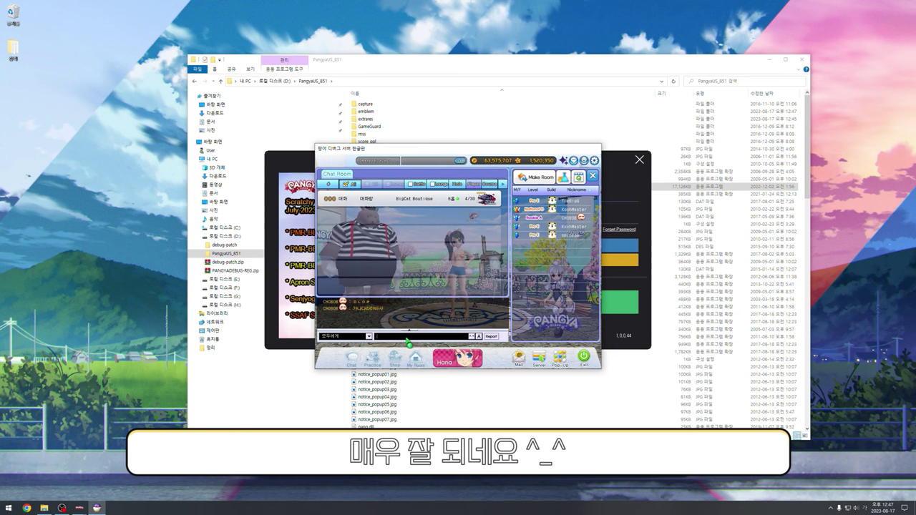
pyautogui.write('(놀라ㅇ)(')
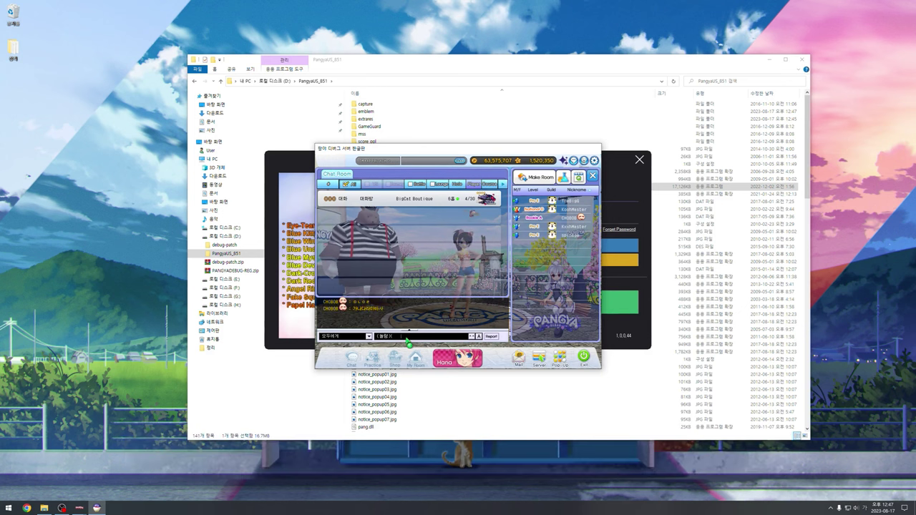